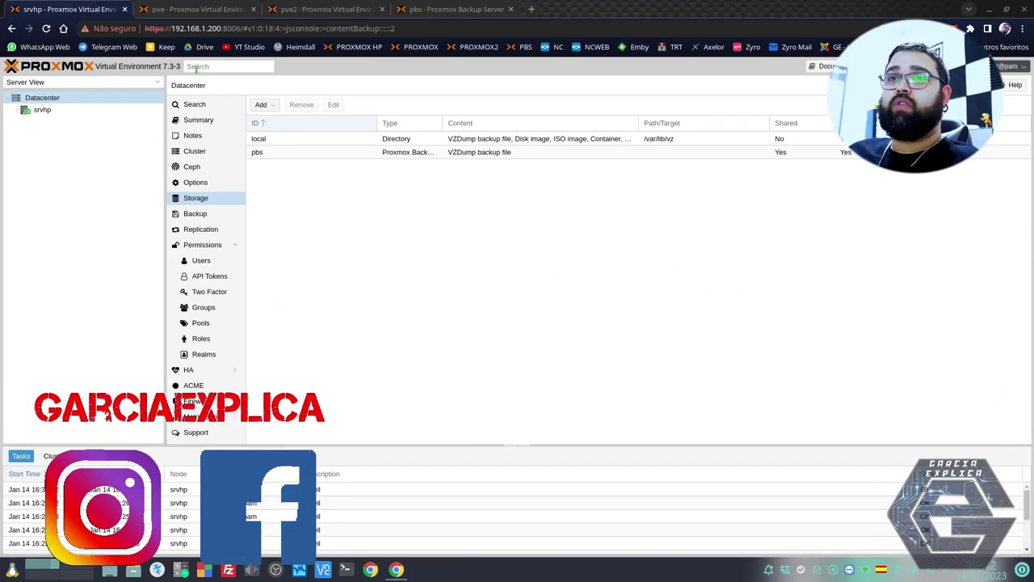
Look over the consoles of the srvhp, pve and pve2 servers and the pbs backup server dashboard
{"action": "left_click", "coordinate": [194, 10]}
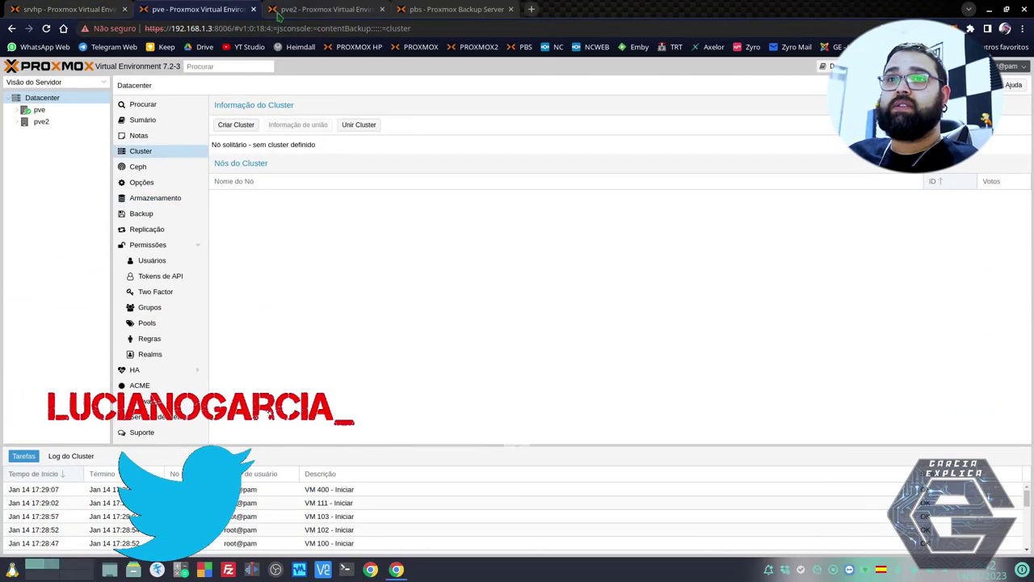
{"action": "left_click", "coordinate": [345, 10]}
{"action": "left_click", "coordinate": [85, 10]}
{"action": "left_click", "coordinate": [179, 9]}
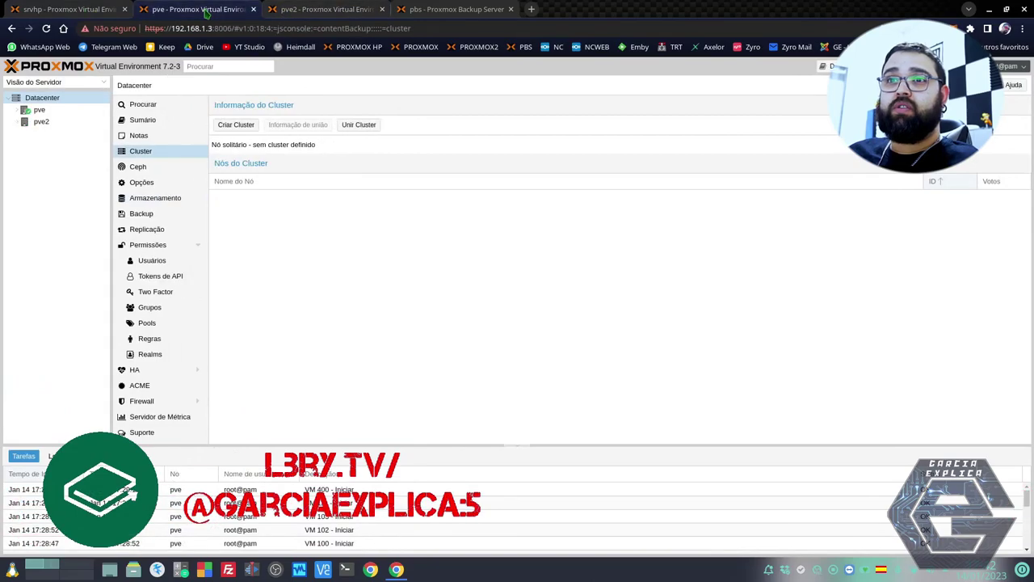
{"action": "left_click", "coordinate": [419, 9]}
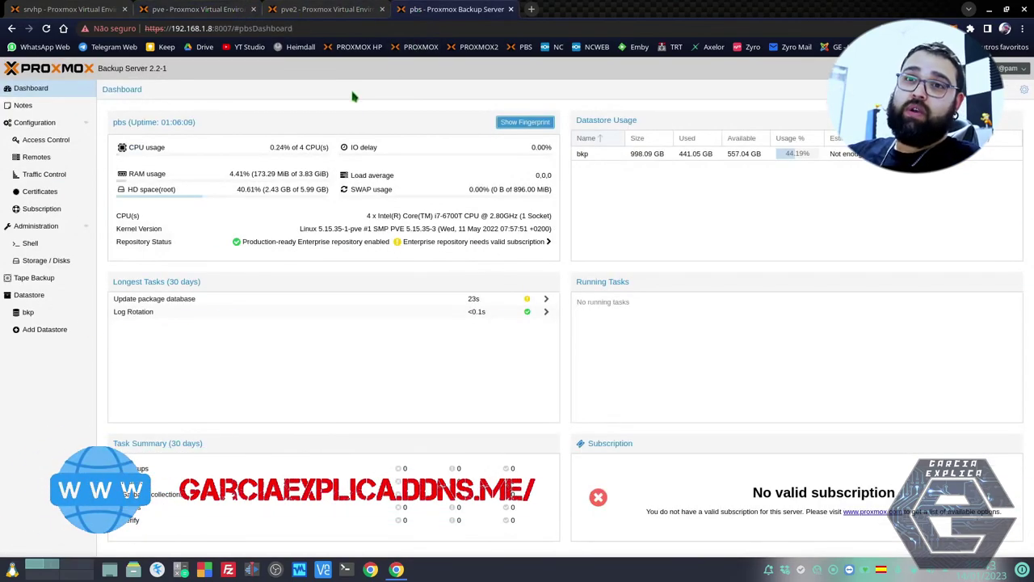
Create a cluster named clusterhome on srvhp, using 192.168.1.200 as network link 0
{"action": "left_click", "coordinate": [105, 10]}
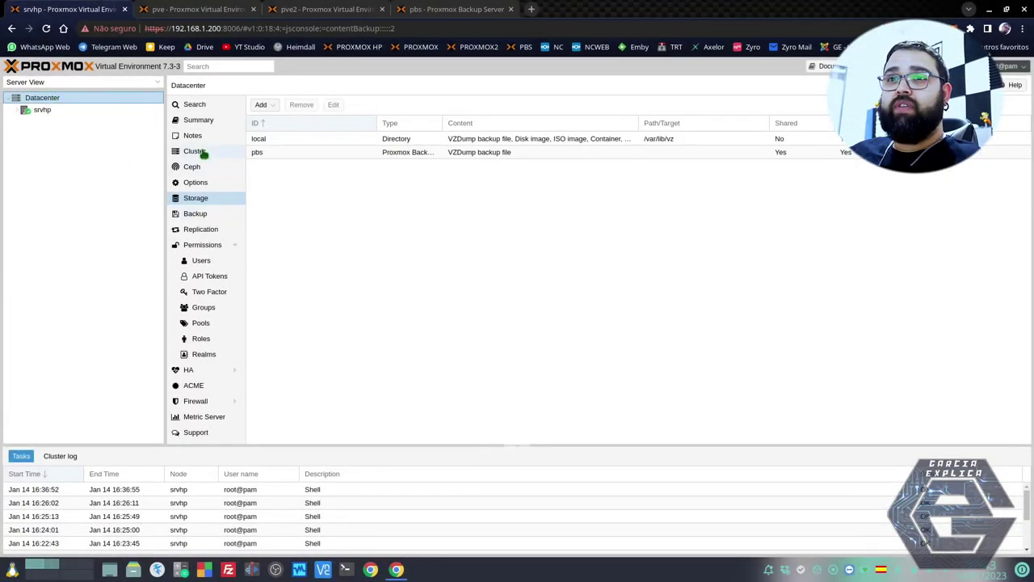
{"action": "left_click", "coordinate": [203, 153]}
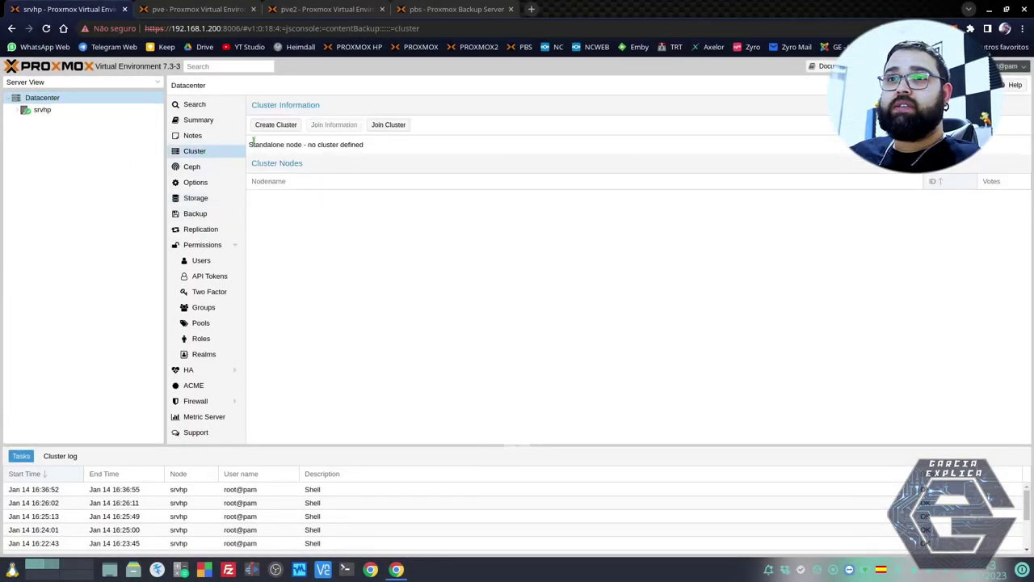
{"action": "left_click", "coordinate": [273, 126]}
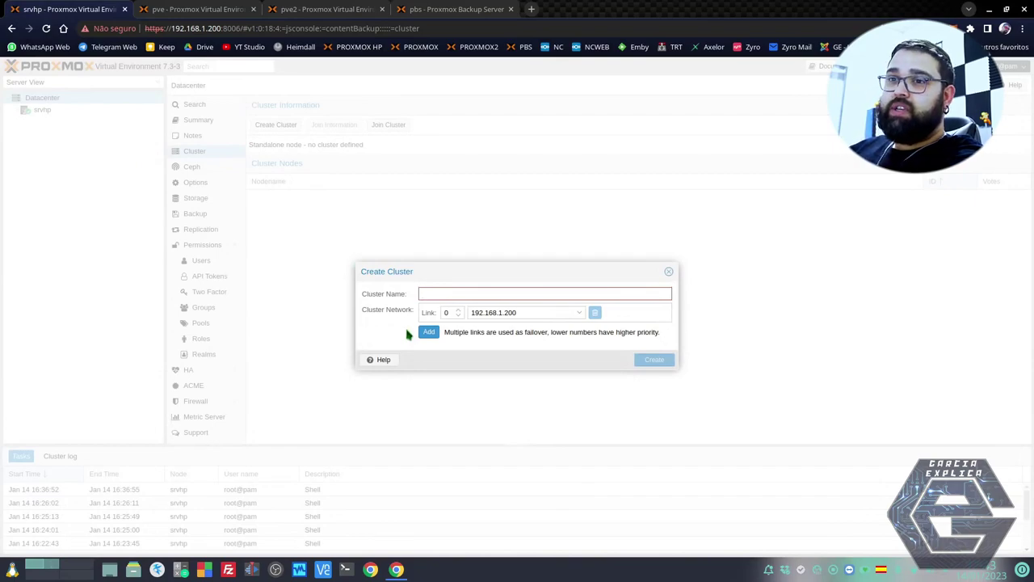
{"action": "type", "text": "clusterhome"}
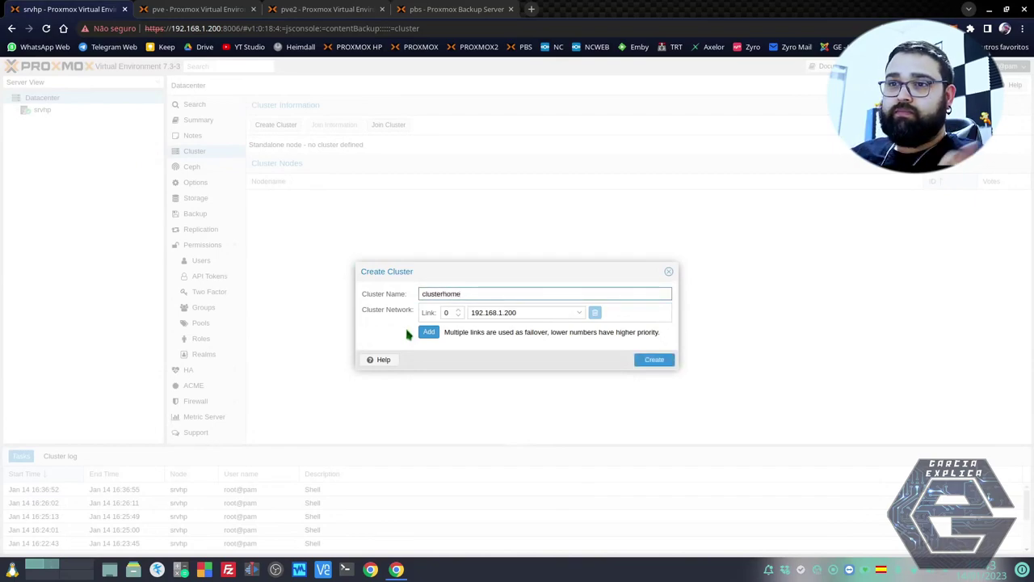
{"action": "left_click", "coordinate": [651, 361]}
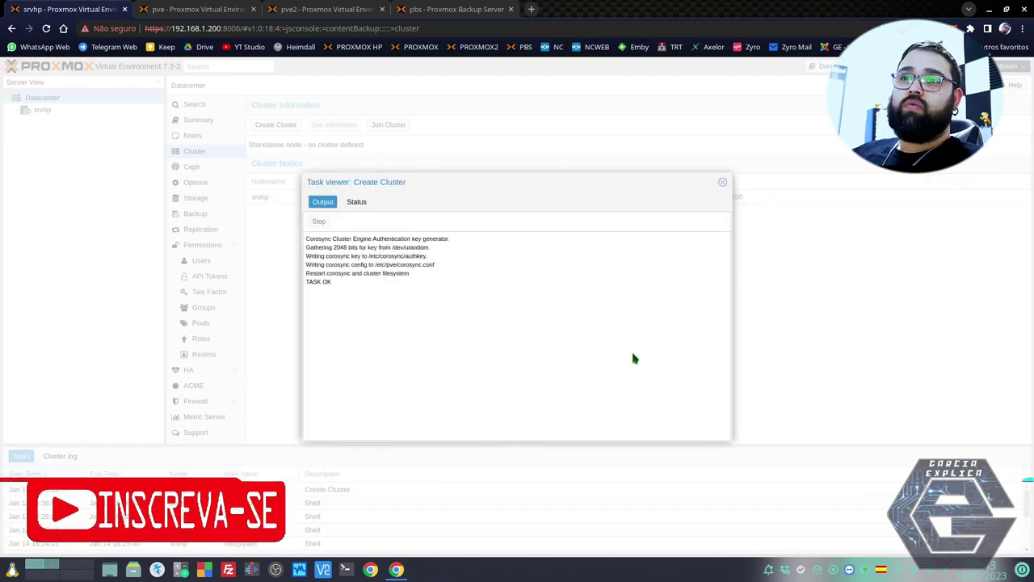
{"action": "left_click", "coordinate": [722, 182]}
Open the cluster join form on pve and copy the clusterhome join information from srvhp
{"action": "left_click", "coordinate": [285, 200]}
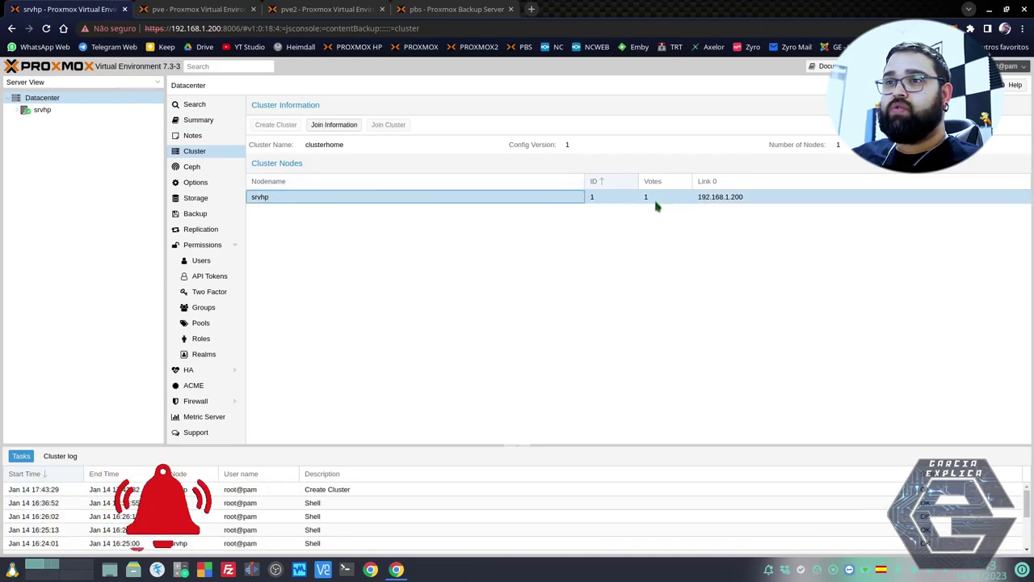
{"action": "left_click", "coordinate": [338, 126]}
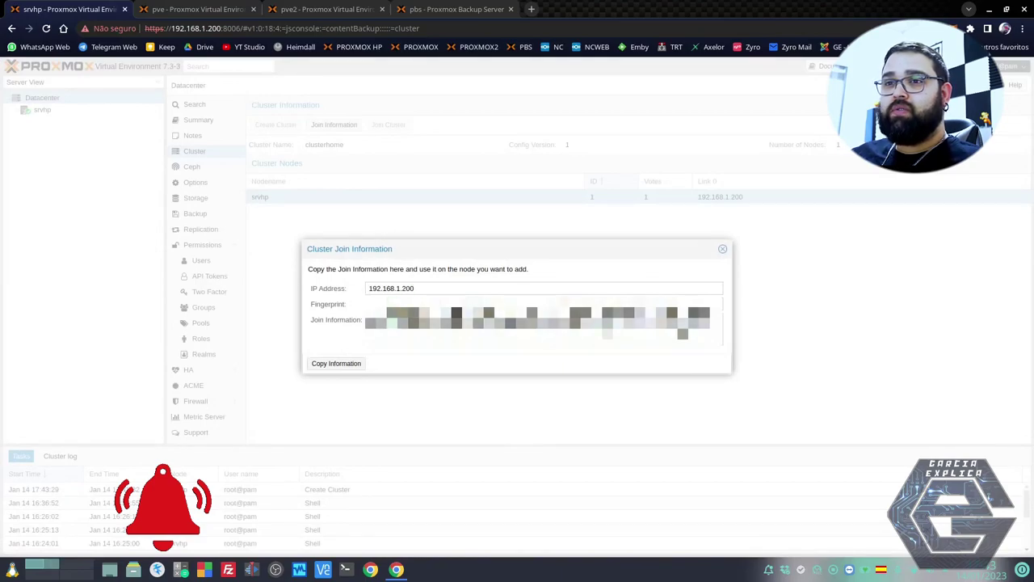
{"action": "left_click", "coordinate": [195, 12]}
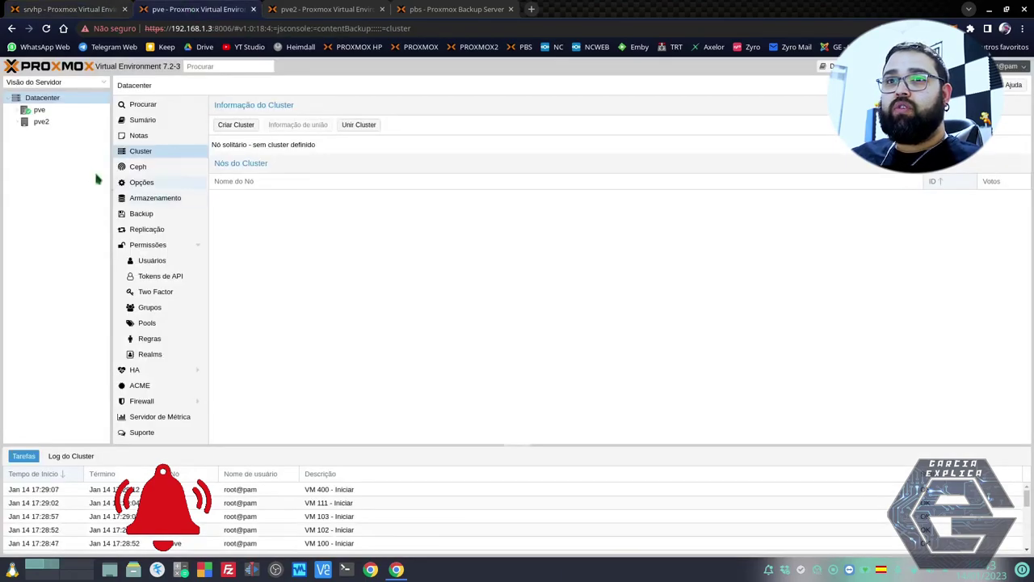
{"action": "left_click", "coordinate": [358, 126]}
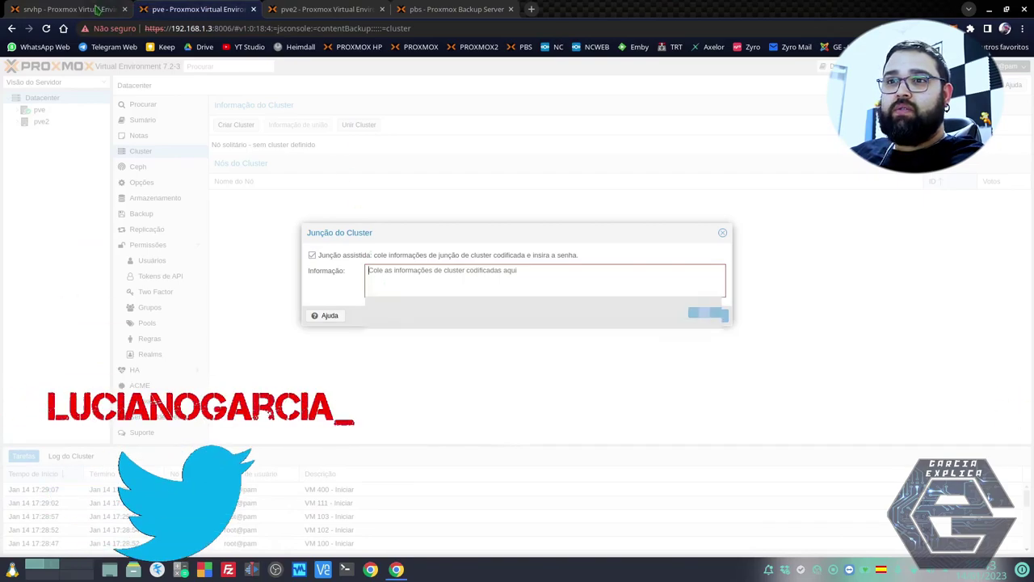
{"action": "key", "text": "ctrl+Page_Up"}
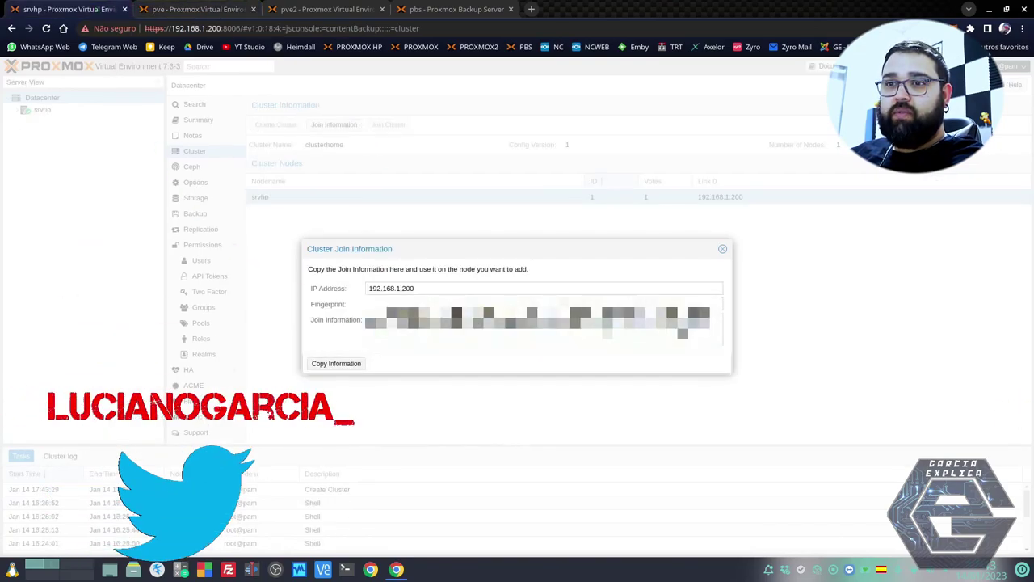
{"action": "left_click", "coordinate": [434, 338]}
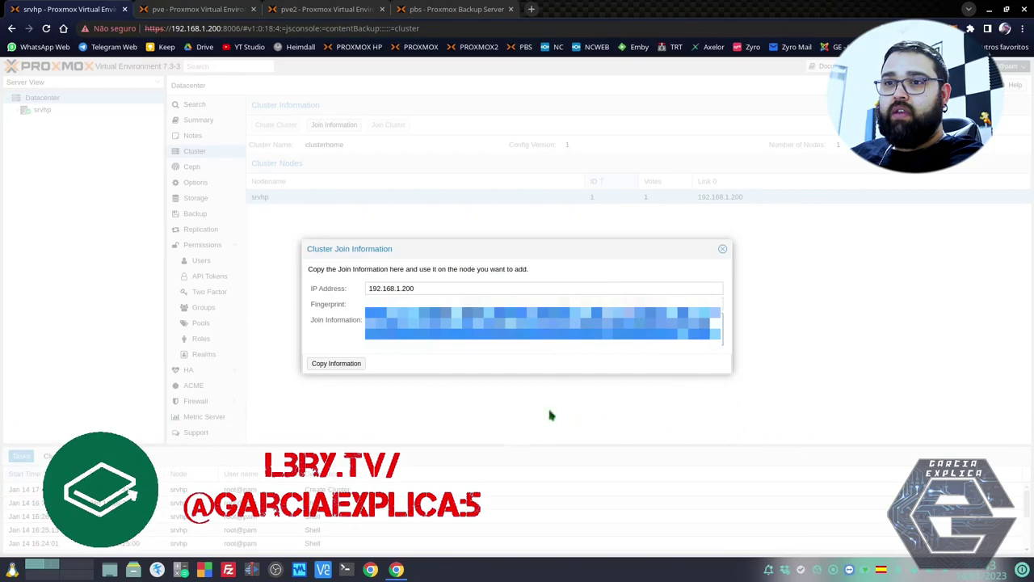
{"action": "left_click", "coordinate": [342, 363]}
Try to join pve to clusterhome with the copied join information, the peer's root password and 192.168.1.3 as link 0
{"action": "left_click", "coordinate": [164, 11]}
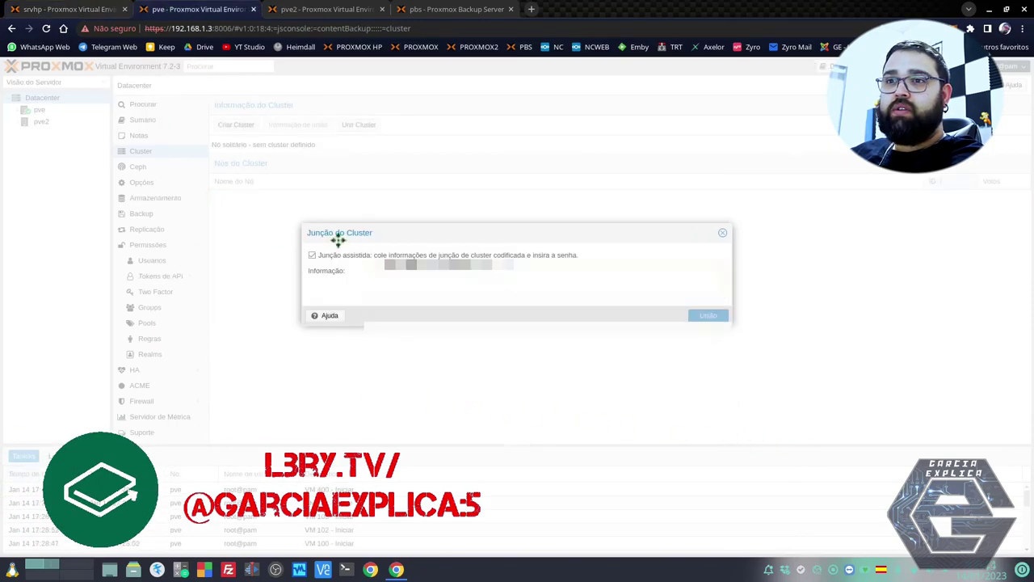
{"action": "key", "text": "ctrl+v"}
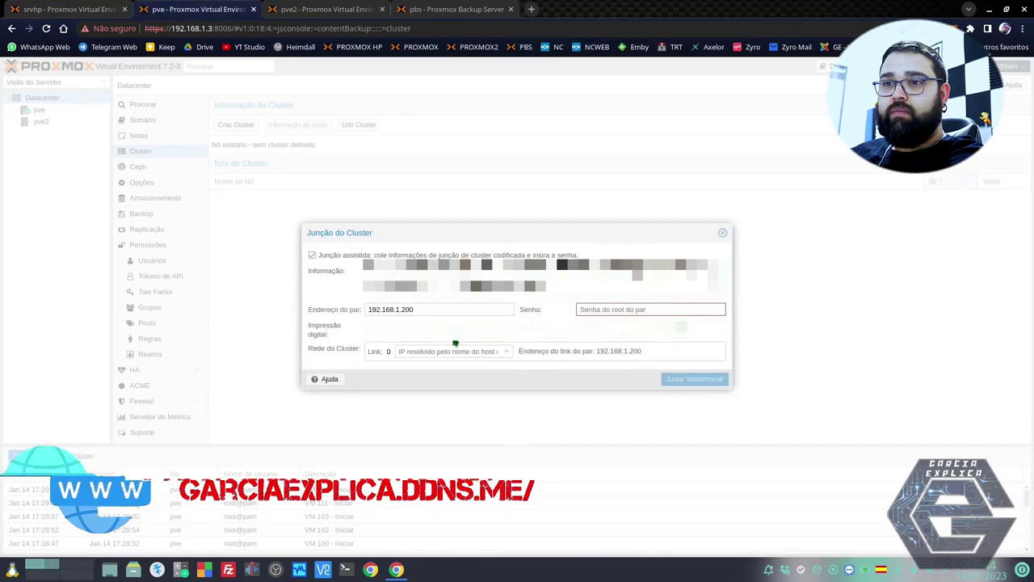
{"action": "left_click", "coordinate": [584, 313]}
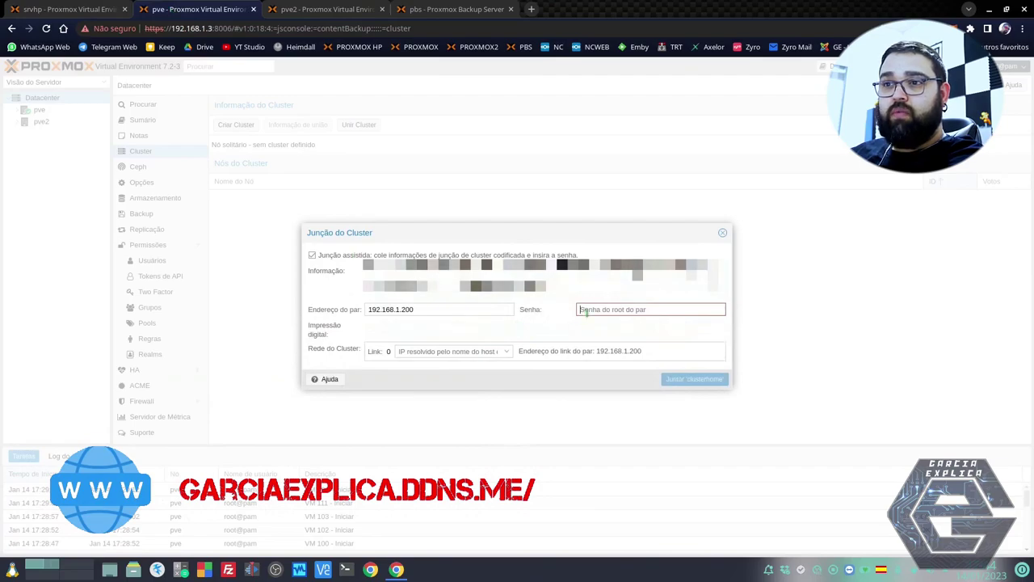
{"action": "type", "text": "********"}
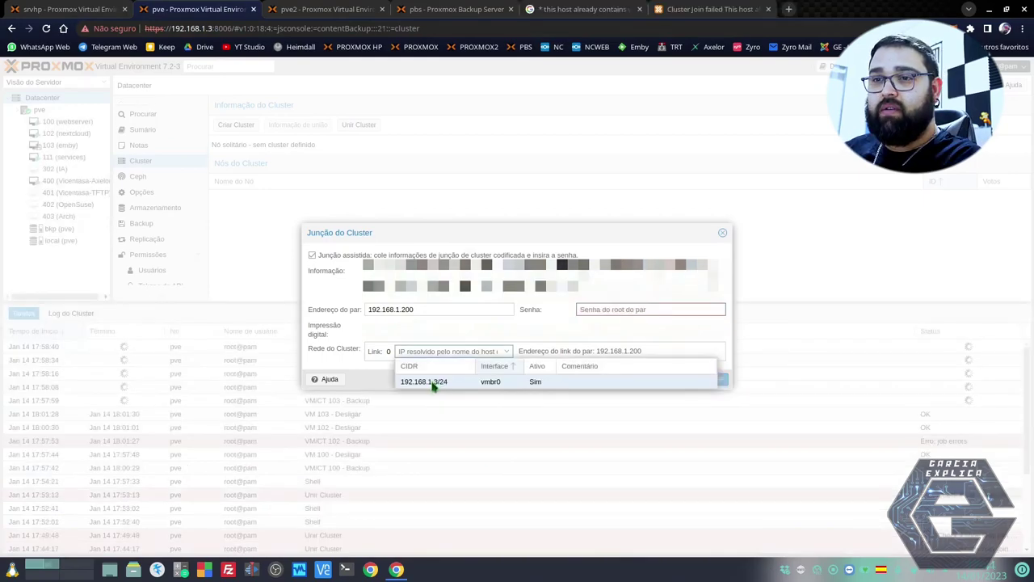
{"action": "left_click", "coordinate": [428, 381]}
{"action": "left_click", "coordinate": [613, 309]}
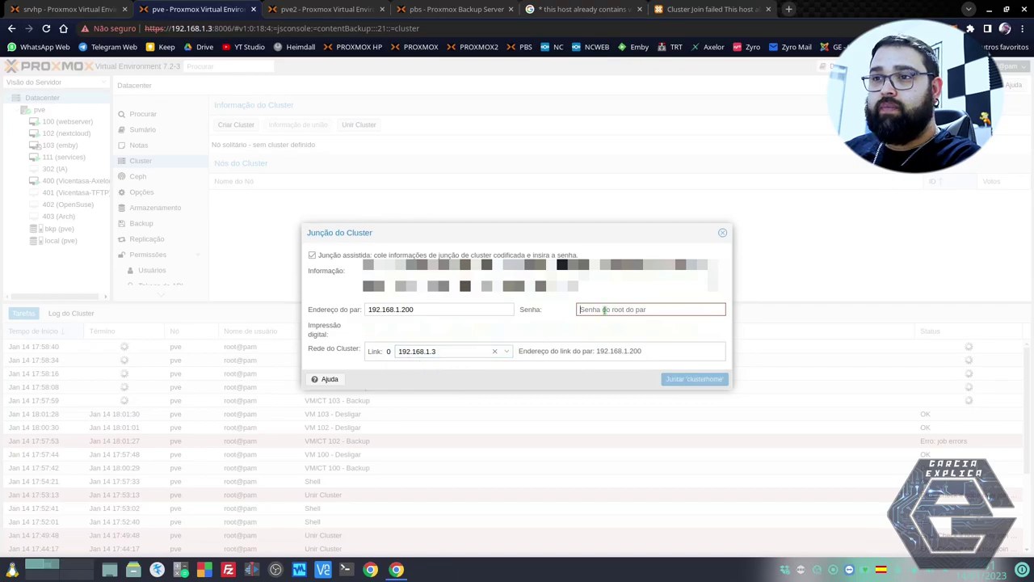
{"action": "key", "text": "ctrl+v"}
{"action": "left_click", "coordinate": [721, 232]}
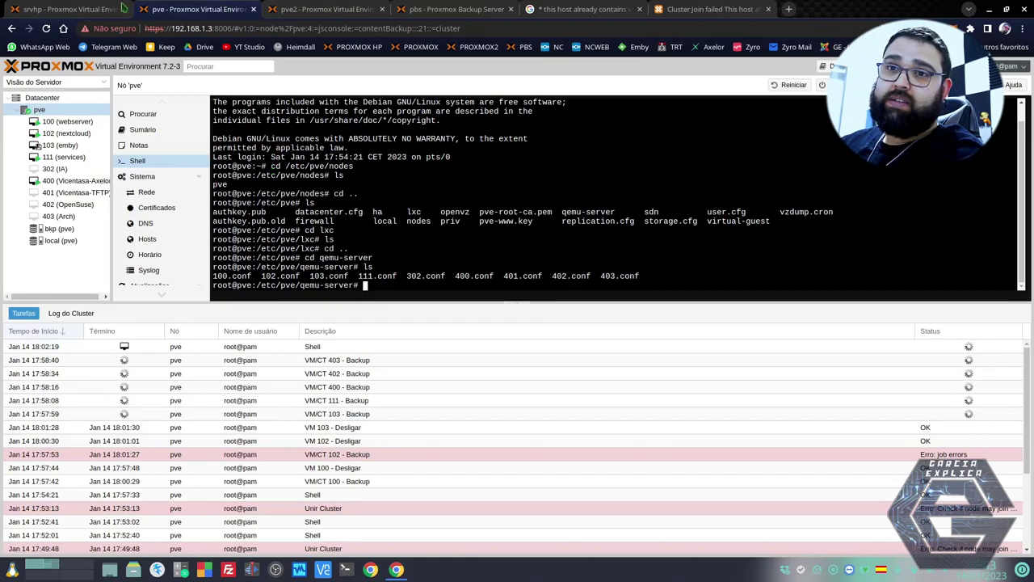
Examine the backups of VM 100 (webserver) and the backup tasks in pve's task log
{"action": "left_click", "coordinate": [66, 121]}
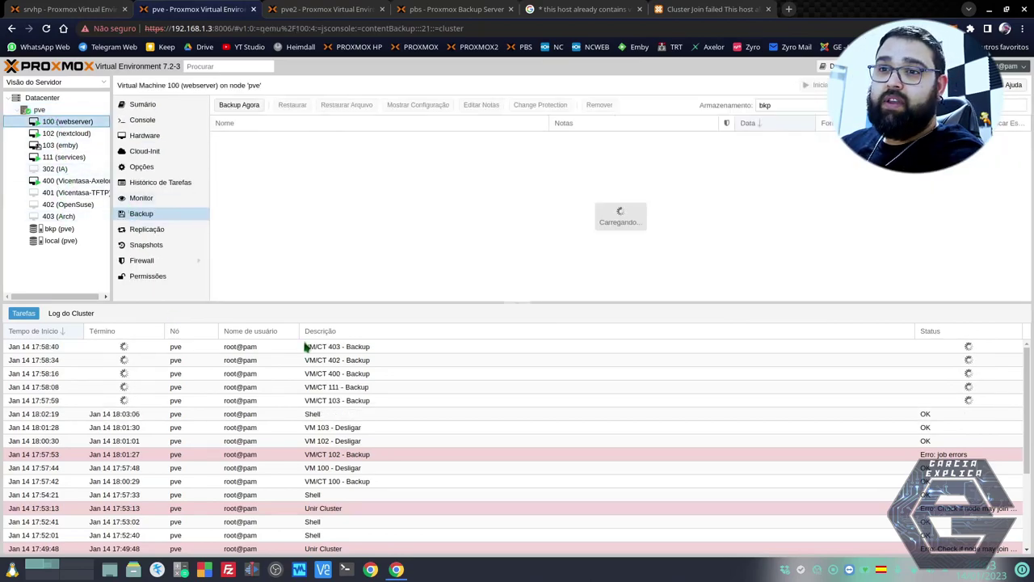
{"action": "left_click", "coordinate": [307, 346]}
{"action": "left_click", "coordinate": [323, 401]}
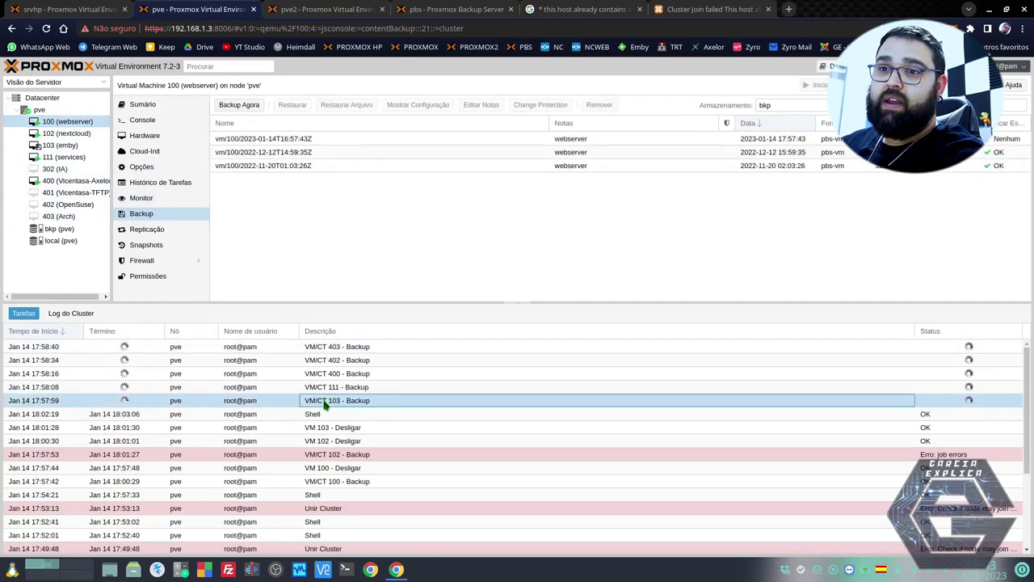
{"action": "left_click", "coordinate": [195, 348]}
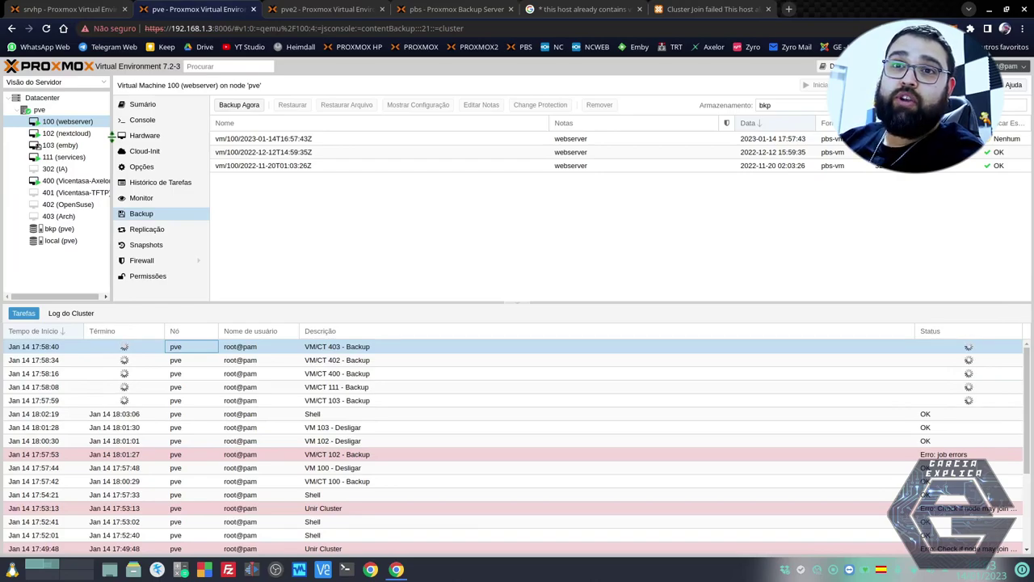
Close the join information on srvhp and open the srvhp node's shell with both nodes collapsed in the server tree
{"action": "left_click", "coordinate": [53, 11]}
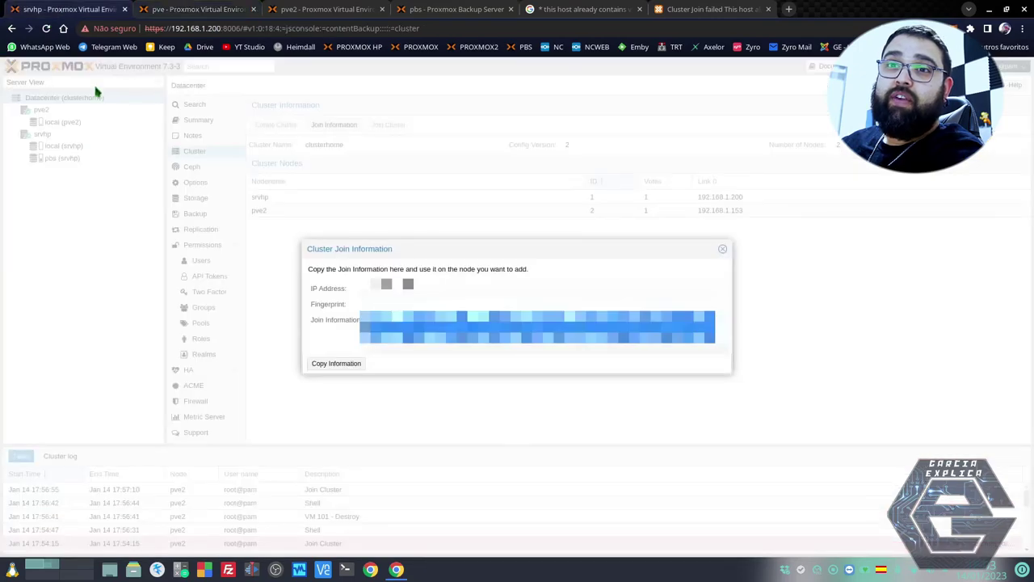
{"action": "left_click", "coordinate": [722, 249]}
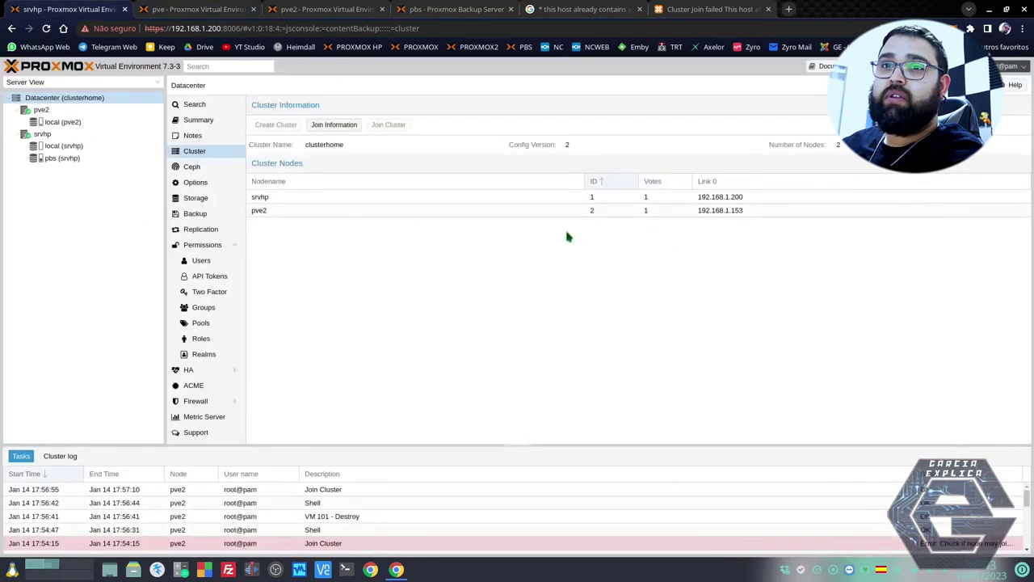
{"action": "left_click", "coordinate": [17, 109]}
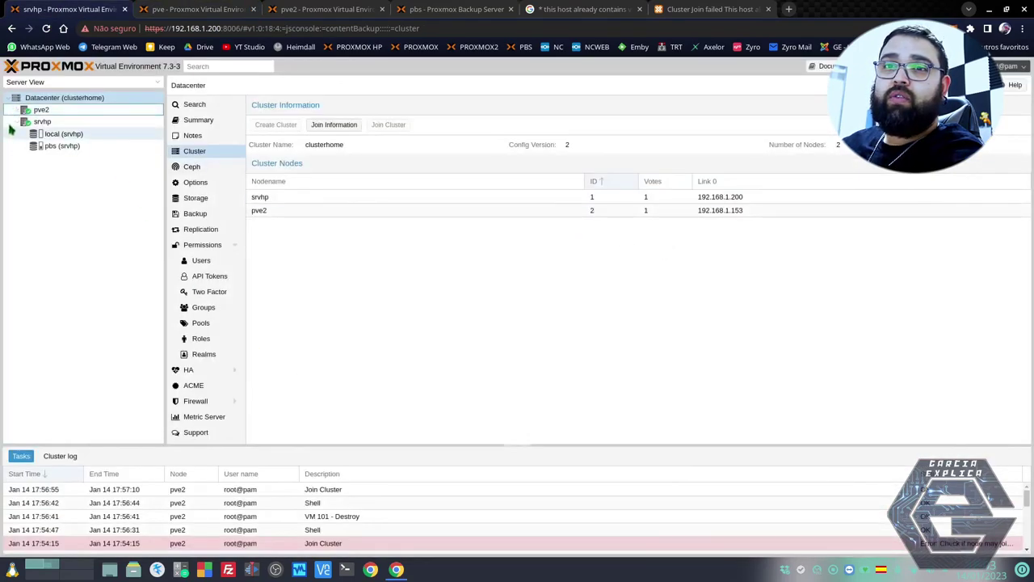
{"action": "left_click", "coordinate": [13, 122]}
{"action": "left_click", "coordinate": [20, 121]}
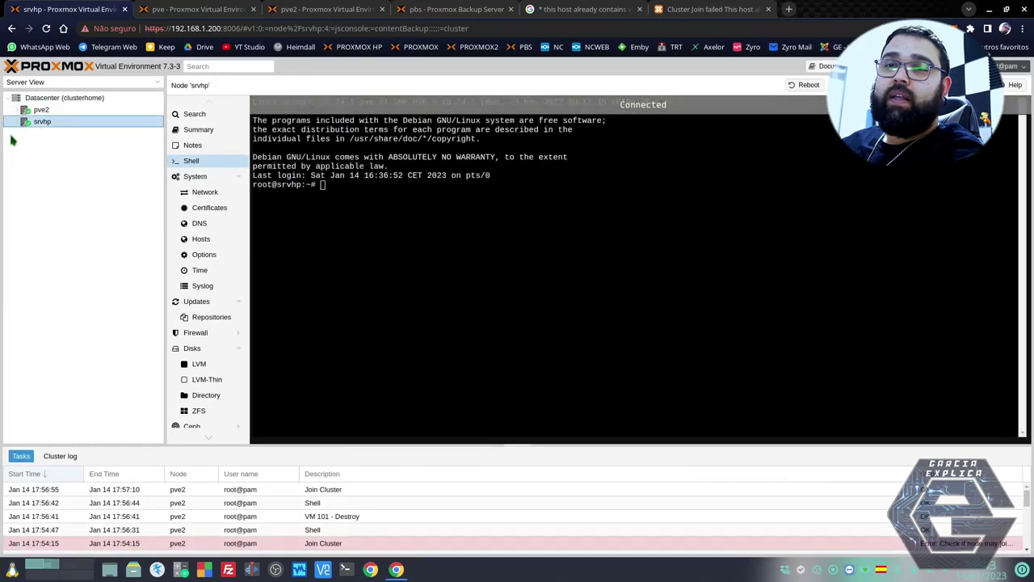
Compare the node lists and cluster details across the pve2, pve and srvhp consoles, reloading the pve2 page
{"action": "left_click", "coordinate": [322, 11]}
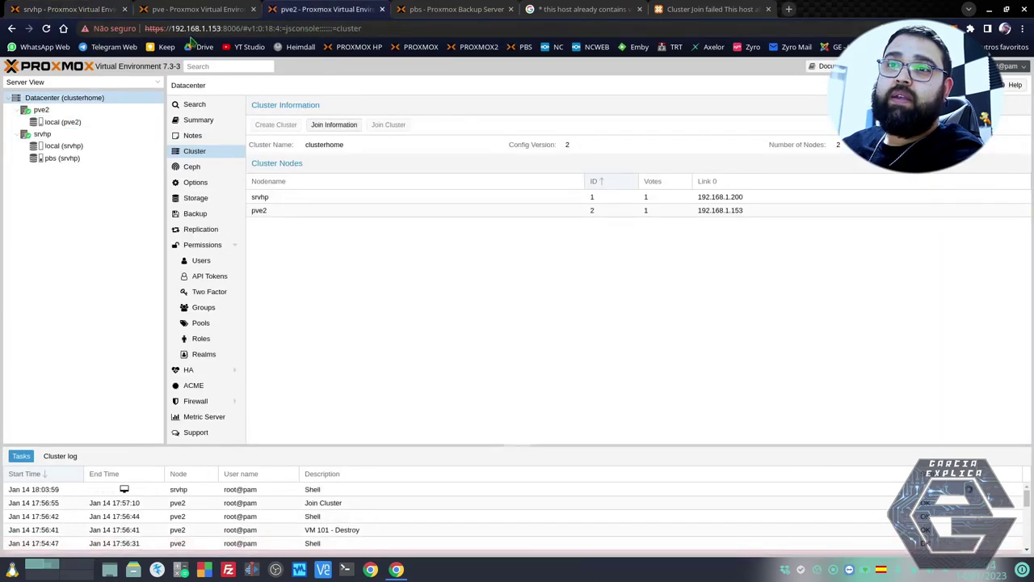
{"action": "left_click", "coordinate": [194, 9]}
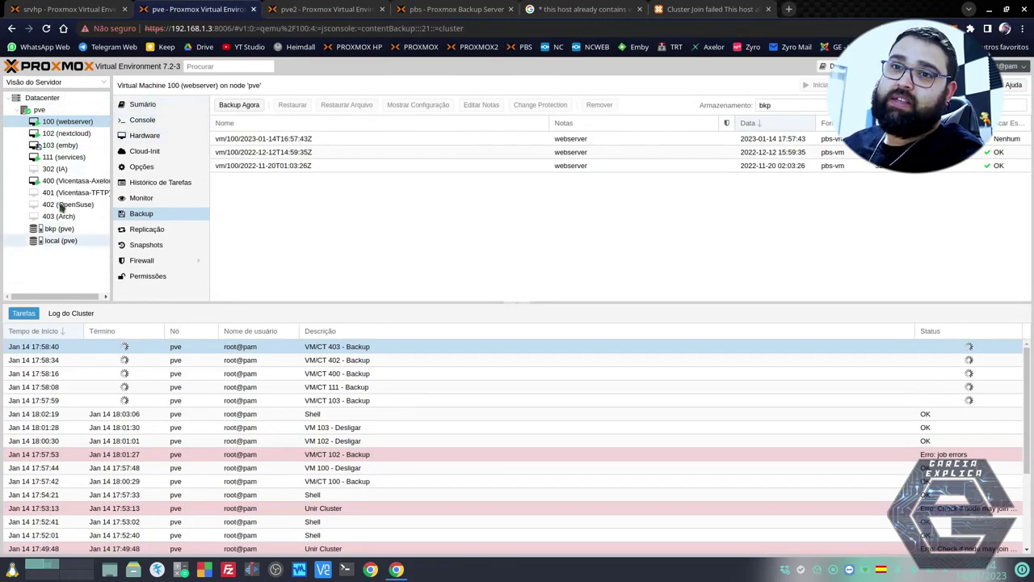
{"action": "left_click", "coordinate": [323, 11]}
{"action": "left_click", "coordinate": [90, 9]}
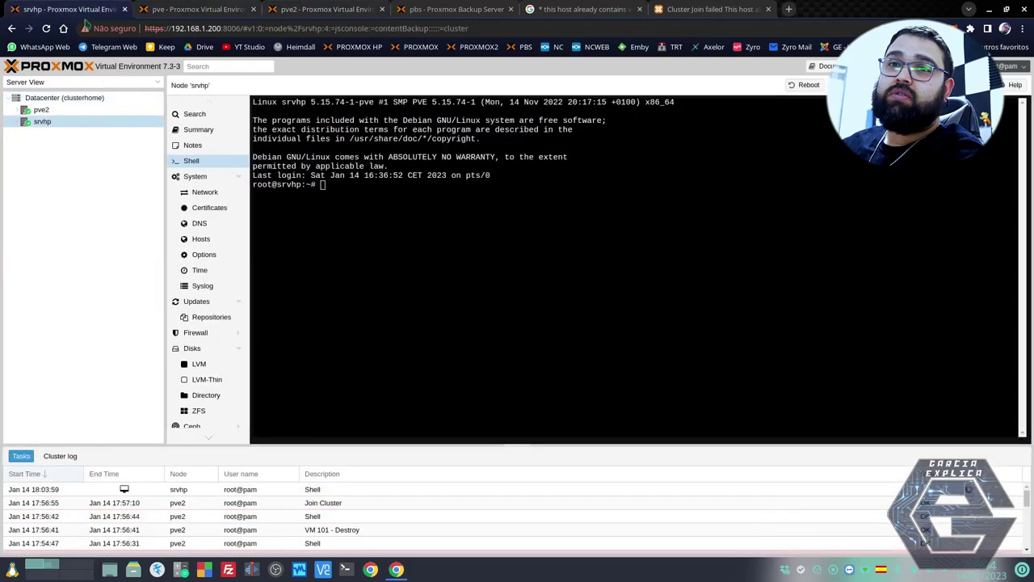
{"action": "left_click", "coordinate": [331, 12]}
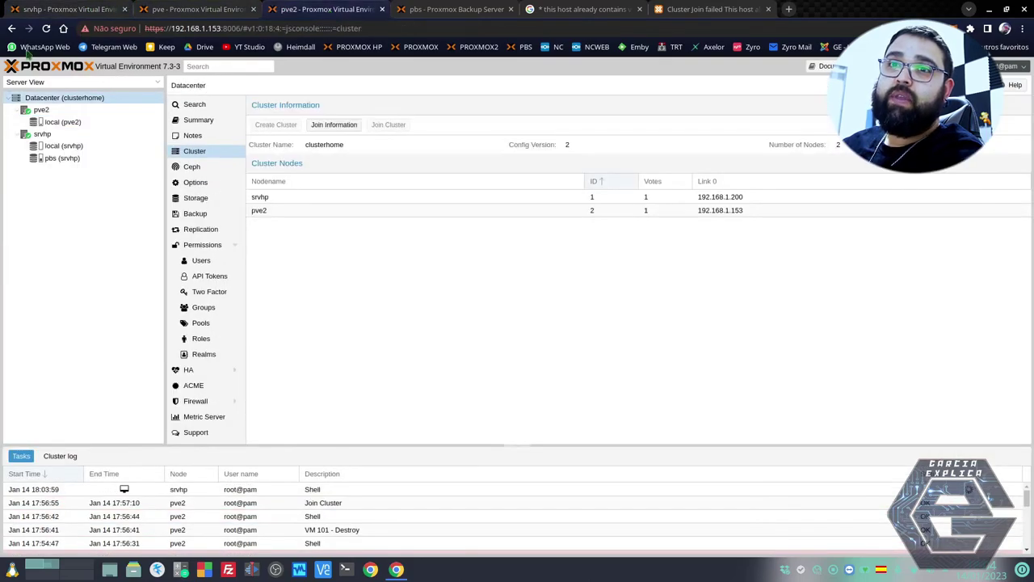
{"action": "left_click", "coordinate": [47, 29]}
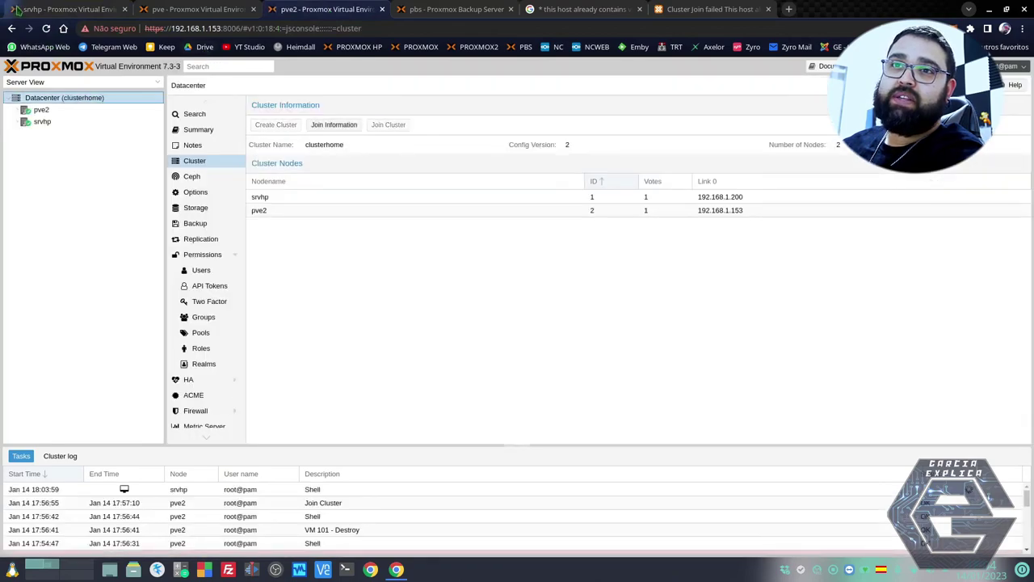
{"action": "left_click", "coordinate": [46, 11]}
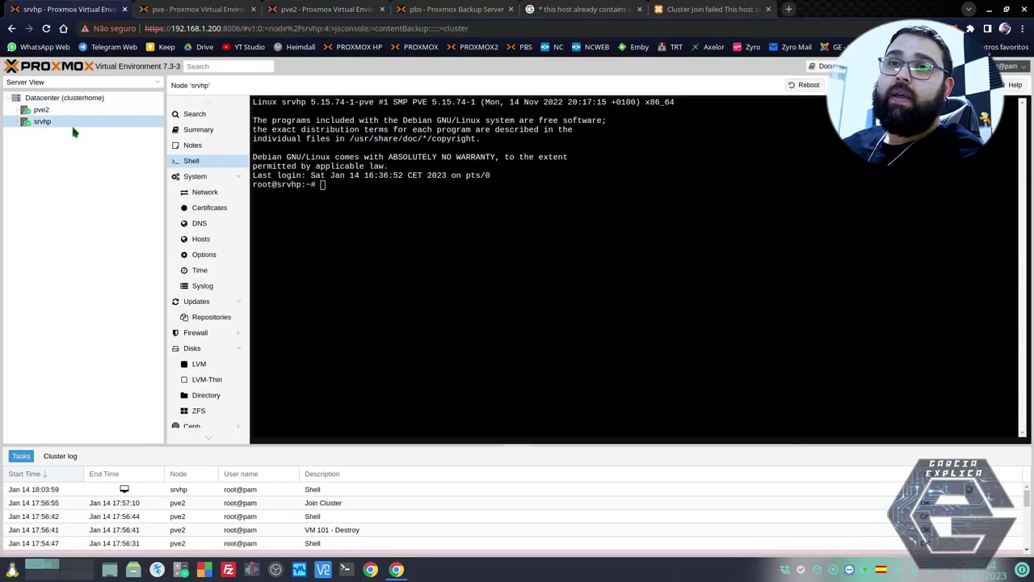
{"action": "left_click", "coordinate": [339, 11]}
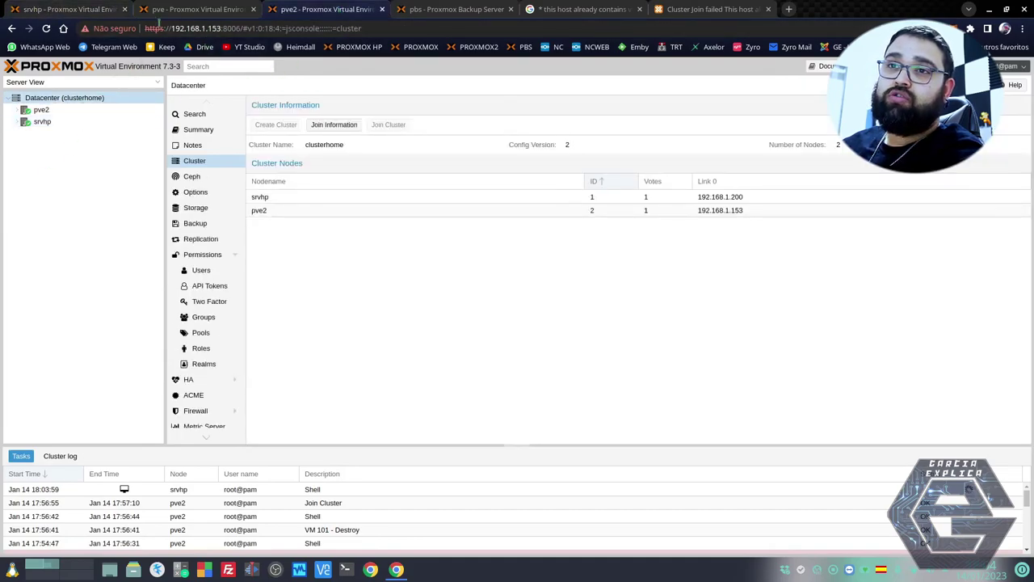
{"action": "left_click", "coordinate": [194, 9]}
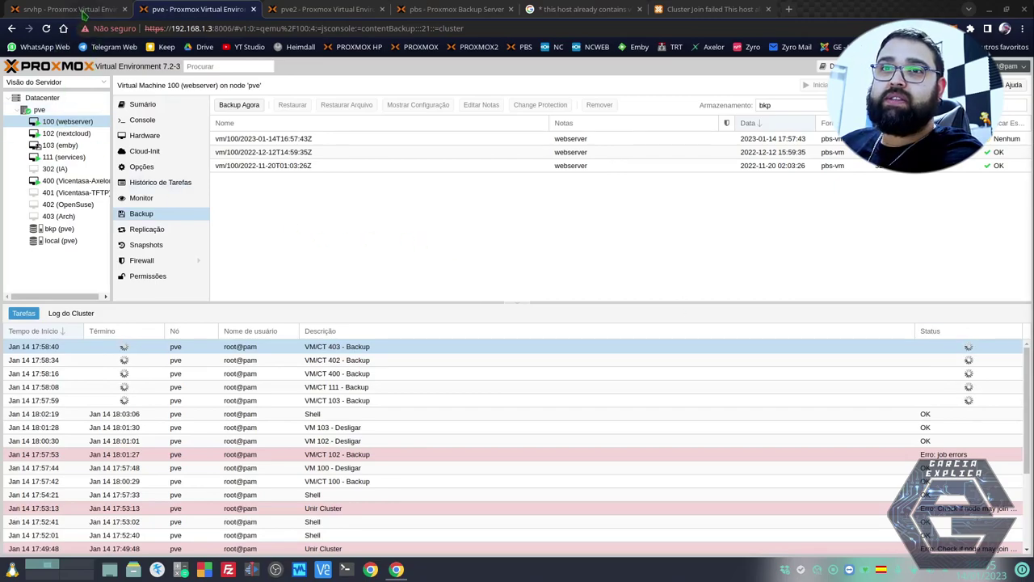
Enter the command pvecm expected 1 in the srvhp node's shell
{"action": "left_click", "coordinate": [78, 11]}
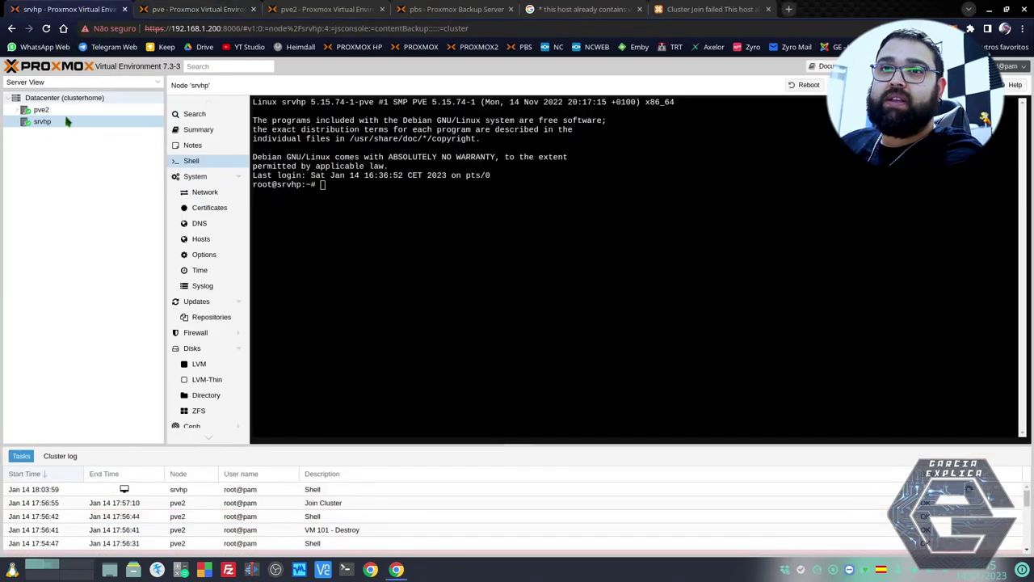
{"action": "left_click", "coordinate": [407, 220]}
{"action": "type", "text": "pvecm expected 1"}
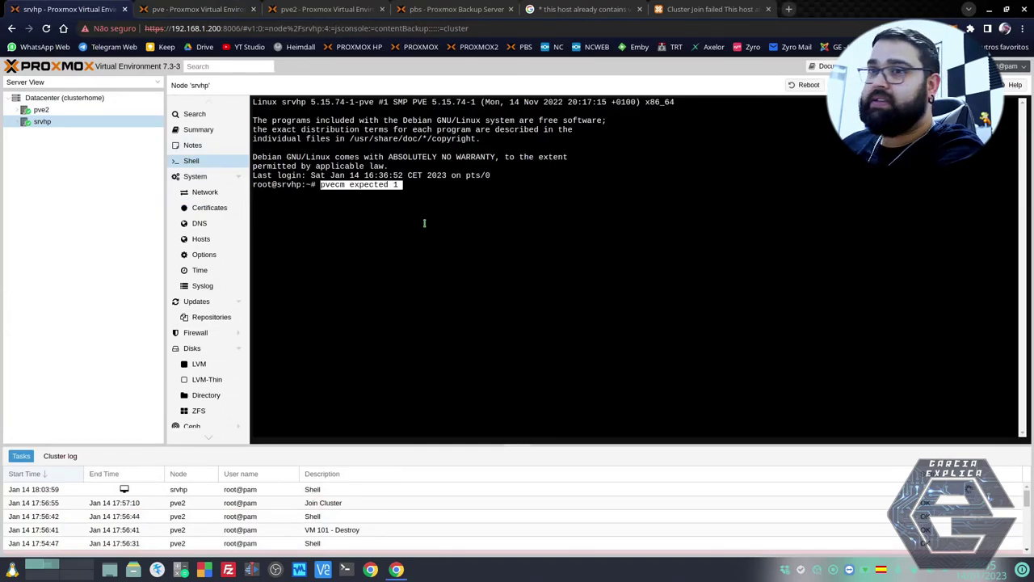